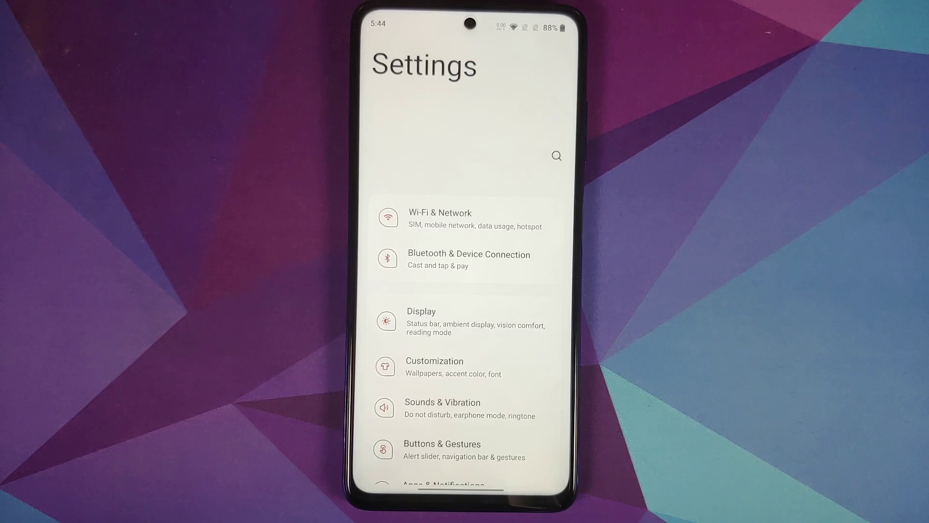
# Step: Check Security & Lock Screen, return to the settings list, then go to the home screen
pyautogui.moveTo(465, 486); pyautogui.dragTo(559, 353)
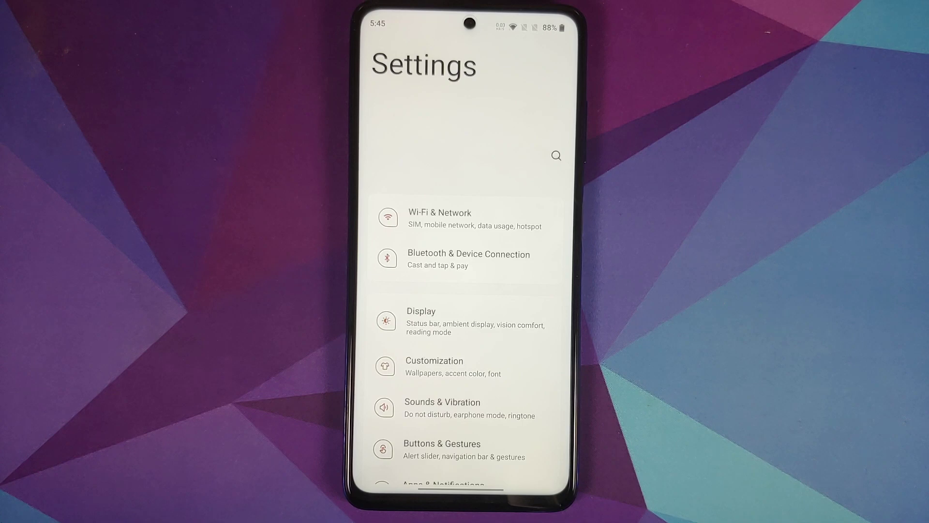
pyautogui.scroll(-5, 464, 327)
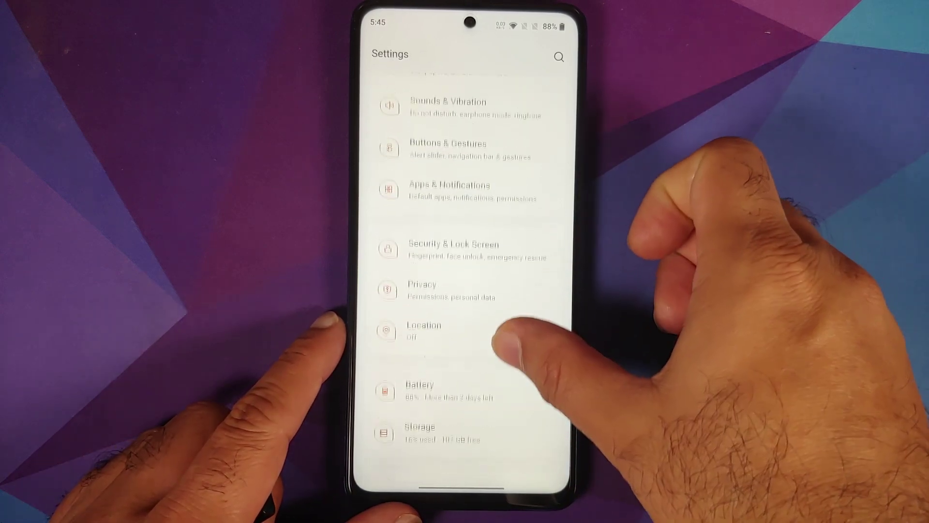
pyautogui.click(465, 265)
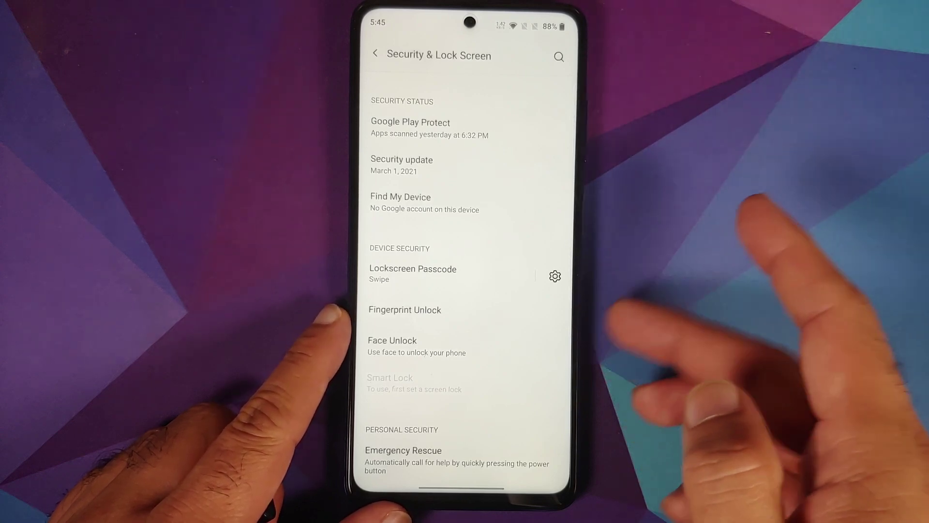
pyautogui.moveTo(570, 407); pyautogui.dragTo(509, 407)
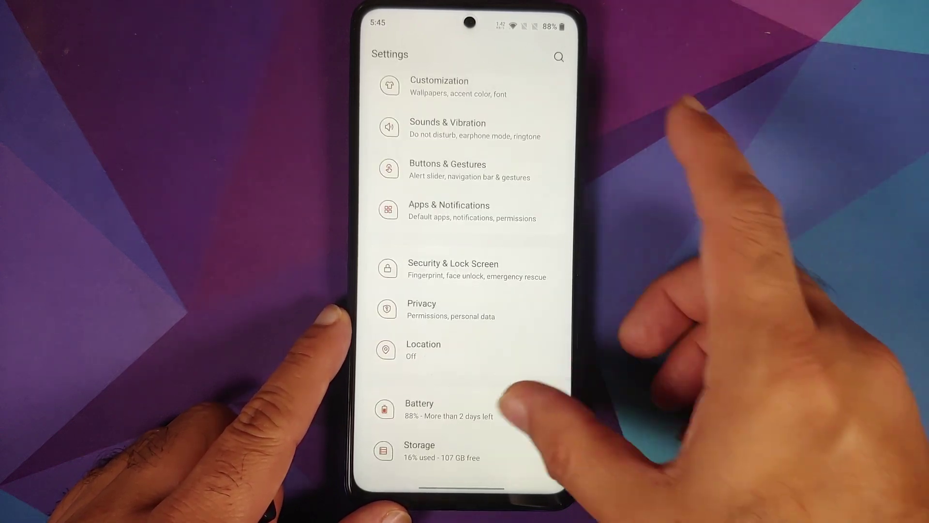
pyautogui.scroll(-5, 537, 304)
pyautogui.scroll(-1, 537, 312)
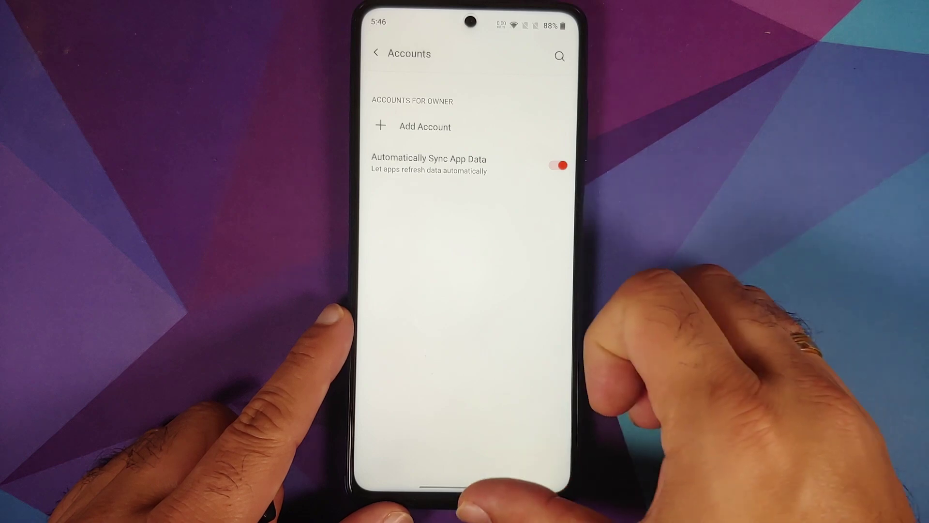
pyautogui.moveTo(465, 487); pyautogui.dragTo(468, 348)
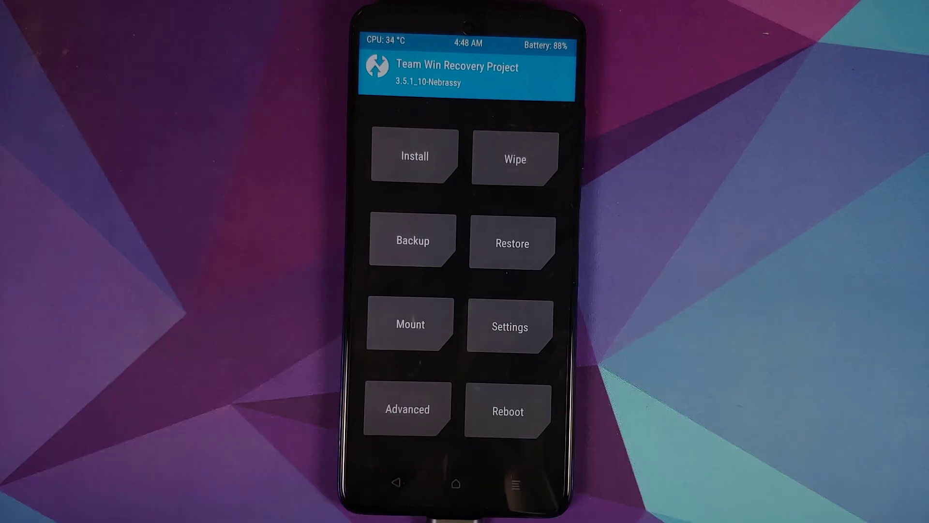
# Step: Mark Dalvik / ART Cache and Cache for wiping in Advanced Wipe
pyautogui.click(515, 158)
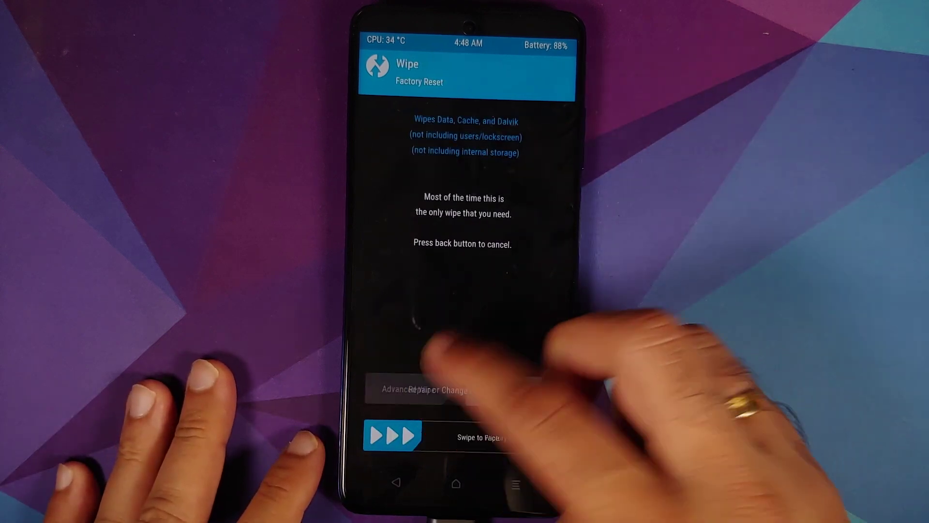
pyautogui.click(409, 388)
pyautogui.click(508, 134)
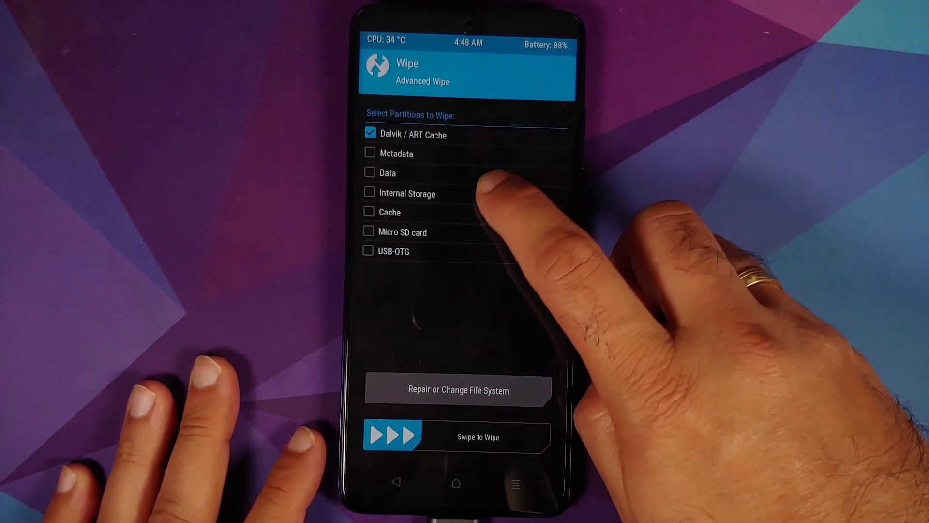
pyautogui.click(472, 212)
# Step: Wipe the two marked partitions and go to the Install zip browser
pyautogui.moveTo(392, 436); pyautogui.dragTo(559, 436)
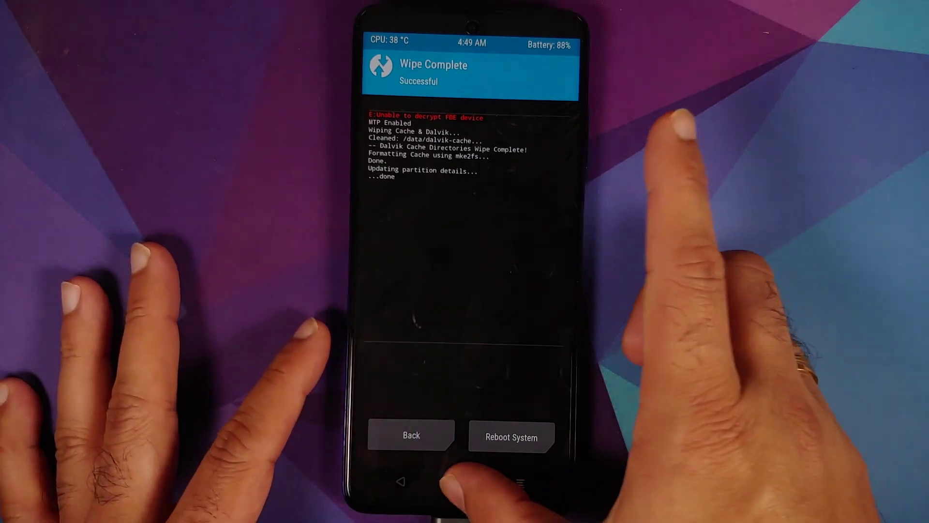
pyautogui.click(460, 482)
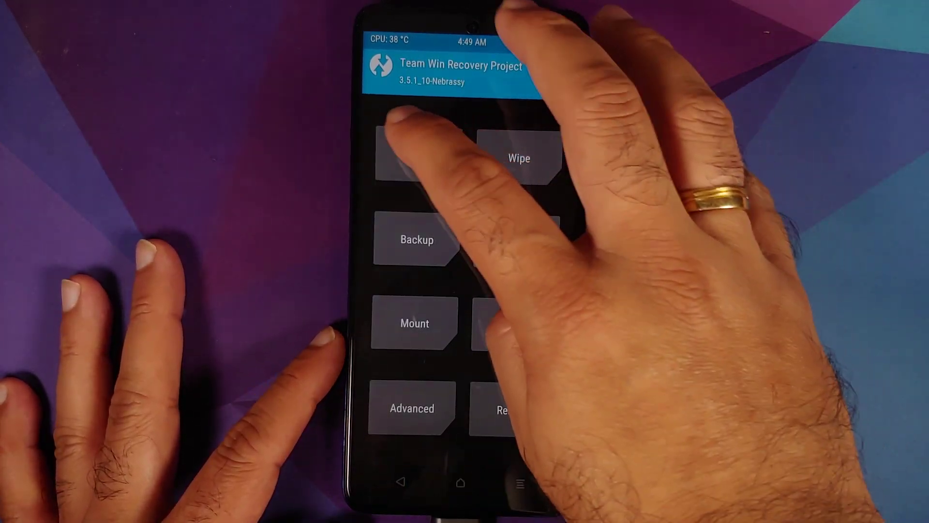
pyautogui.click(418, 155)
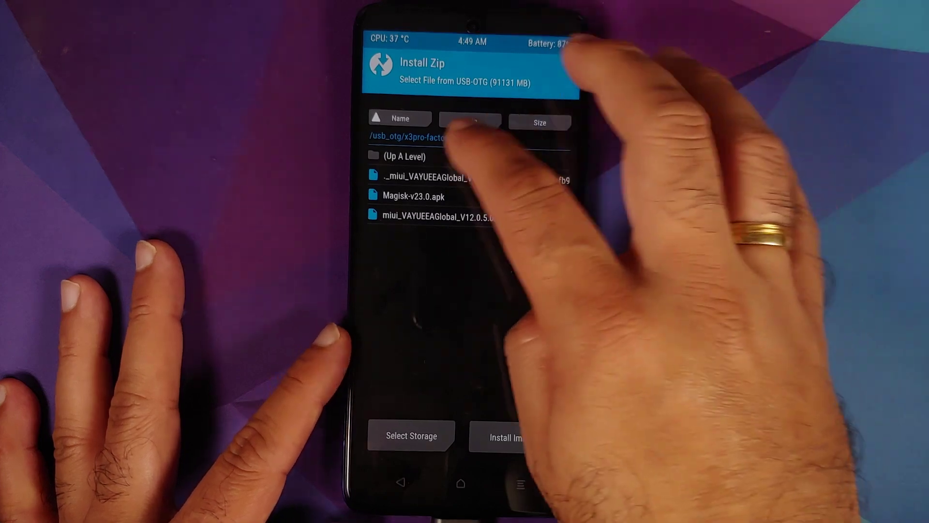
# Step: Go up to /usb_otg and switch the browse storage to Internal Storage
pyautogui.click(480, 156)
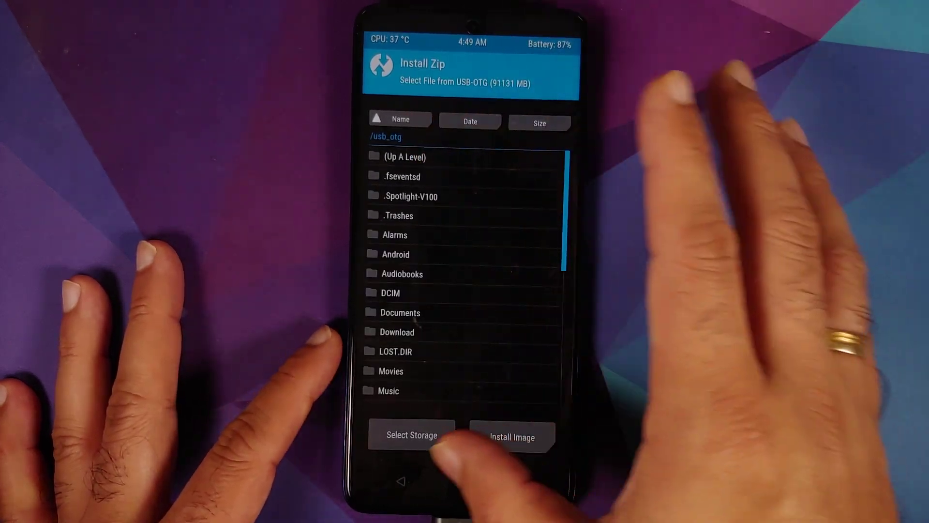
pyautogui.click(412, 435)
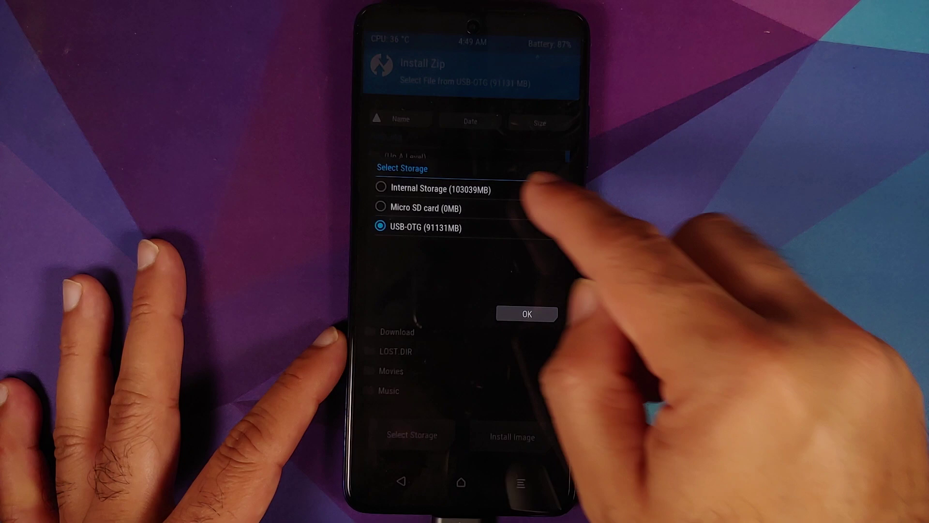
pyautogui.click(421, 188)
pyautogui.click(531, 314)
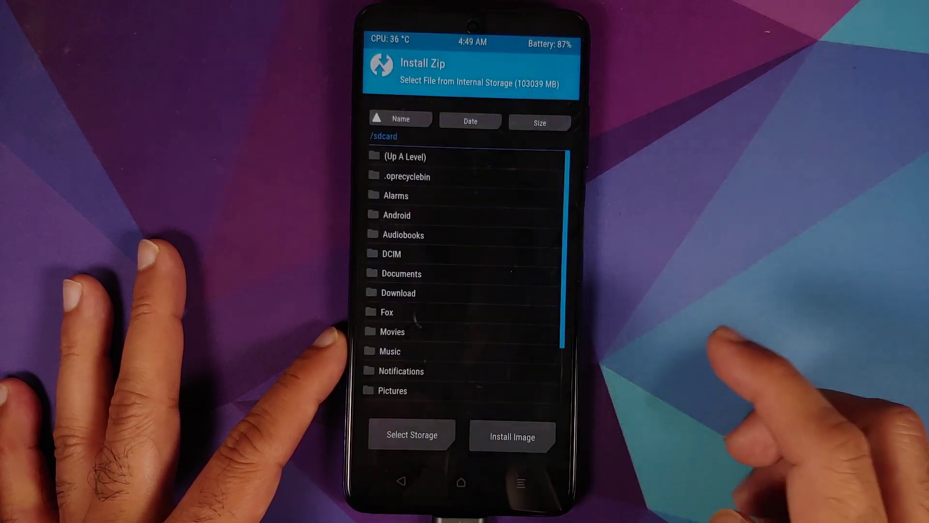
pyautogui.scroll(-3, 465, 276)
pyautogui.scroll(3, 465, 276)
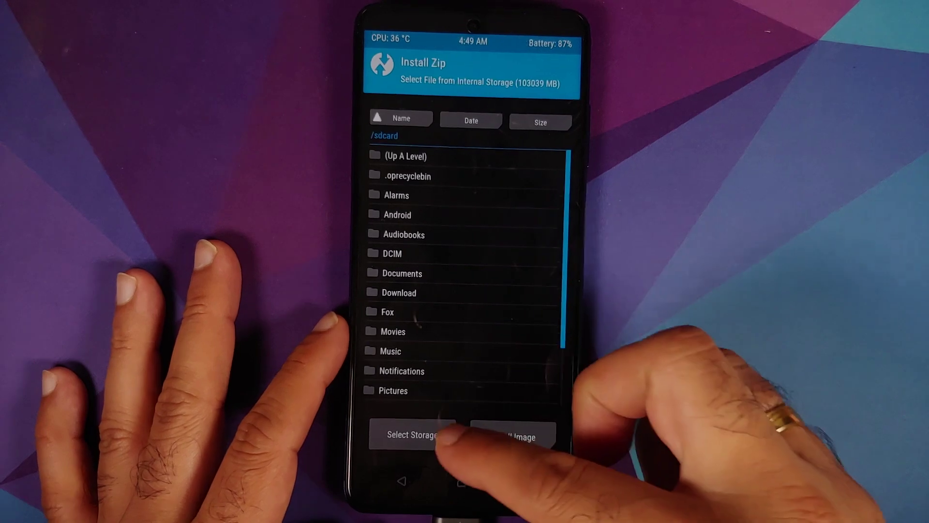
# Step: Switch the storage back to USB-OTG and enter the x3pro-factory folder
pyautogui.click(412, 434)
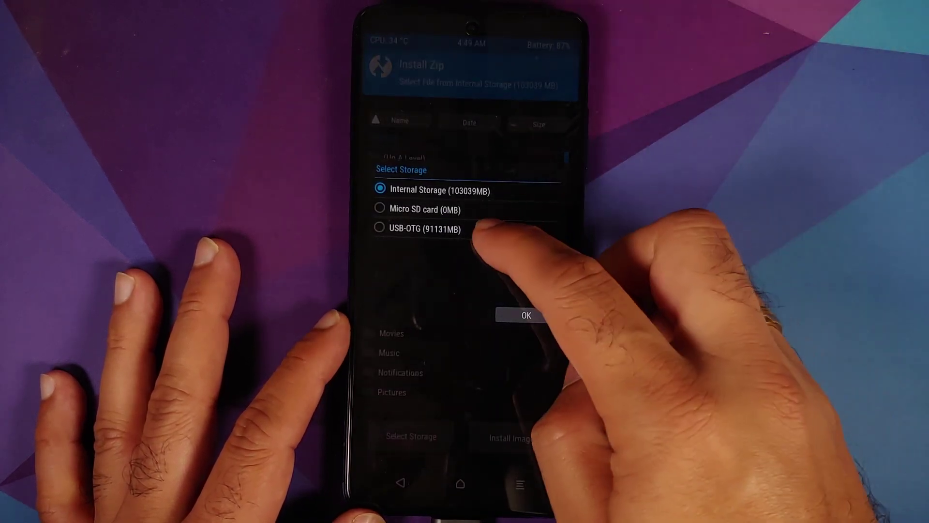
pyautogui.click(424, 229)
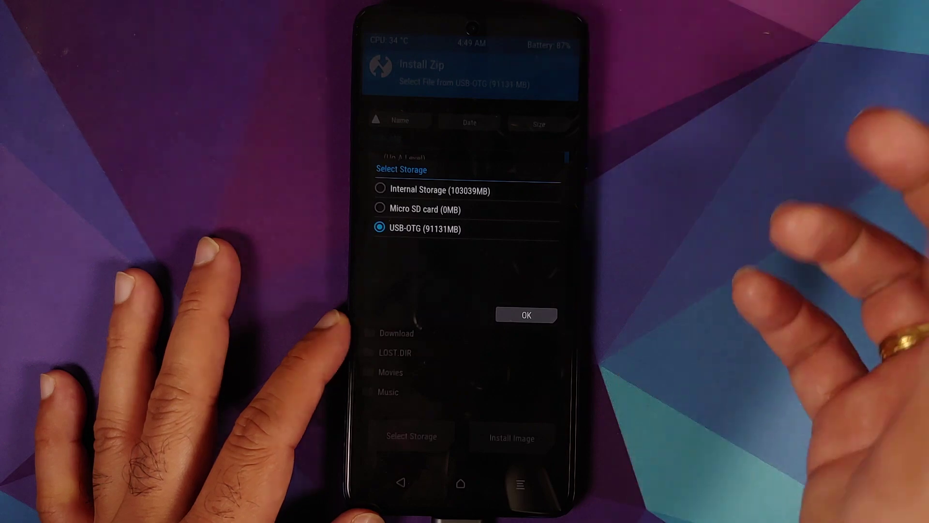
pyautogui.click(526, 315)
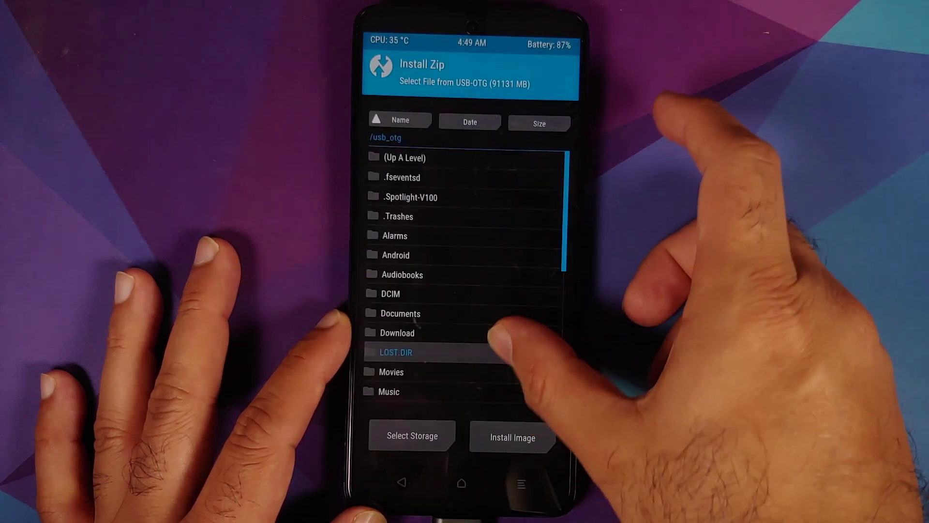
pyautogui.scroll(-5, 498, 334)
pyautogui.scroll(-5, 499, 312)
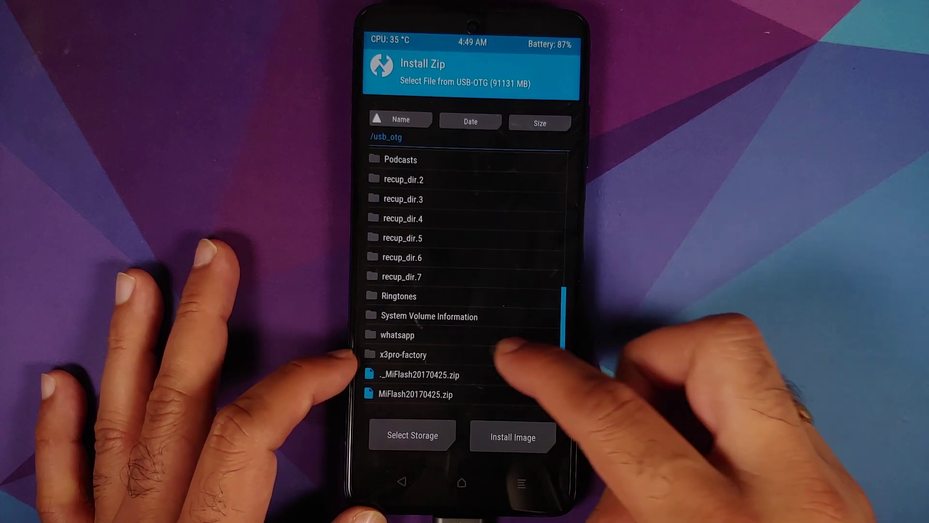
pyautogui.click(481, 353)
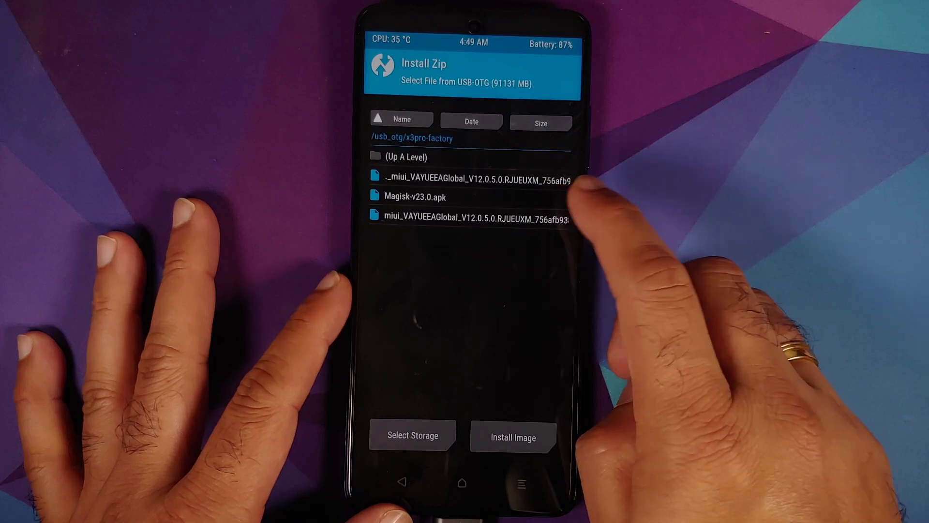
# Step: Queue the MIUI Global 12.0.5.0 zip and Magisk-v23.0.apk, then flash both
pyautogui.click(537, 219)
pyautogui.click(417, 391)
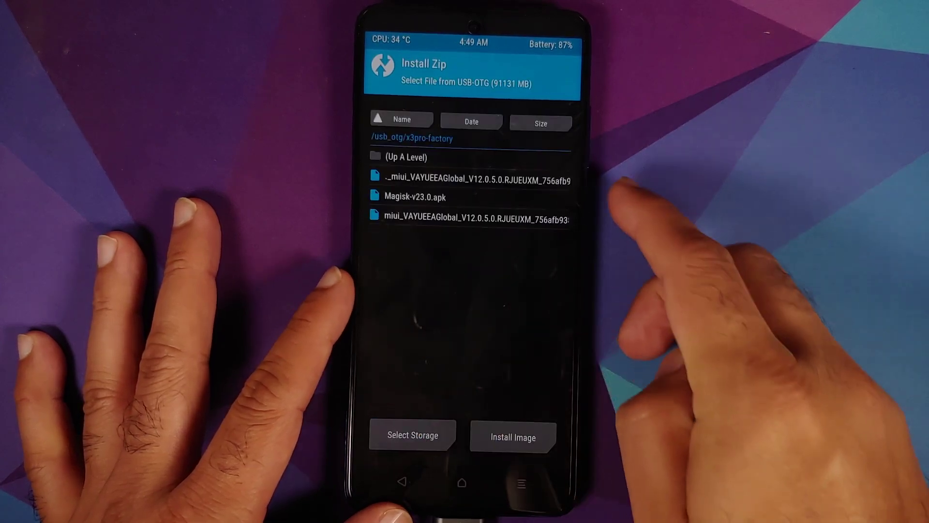
pyautogui.click(507, 193)
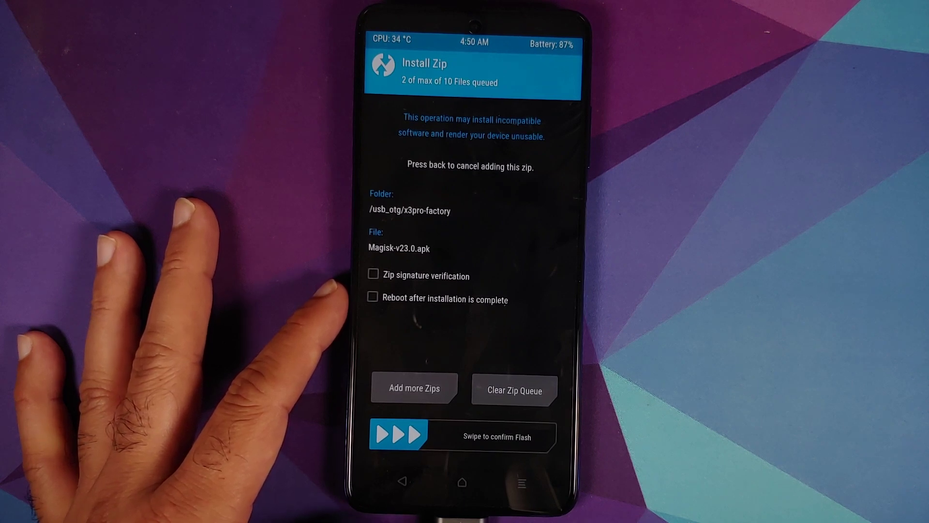
pyautogui.moveTo(398, 434); pyautogui.dragTo(552, 435)
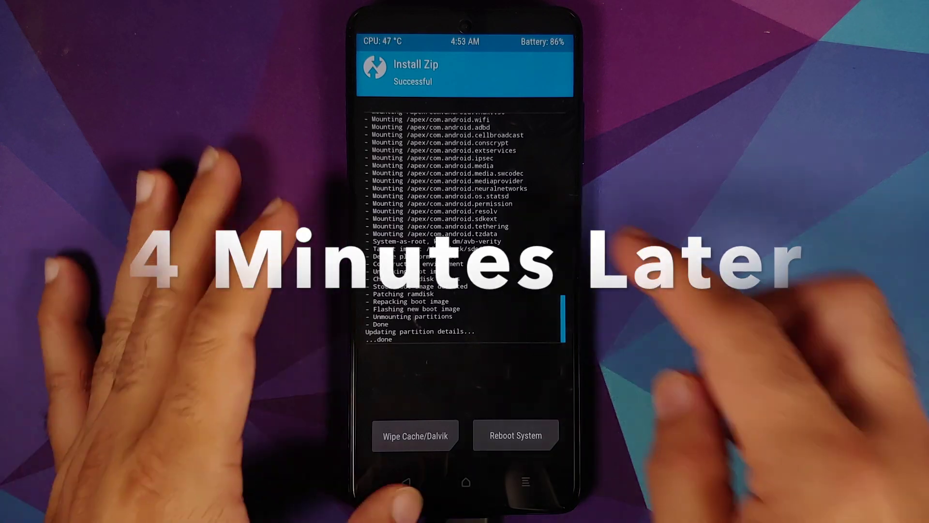
pyautogui.scroll(5, 465, 217)
pyautogui.scroll(3, 553, 300)
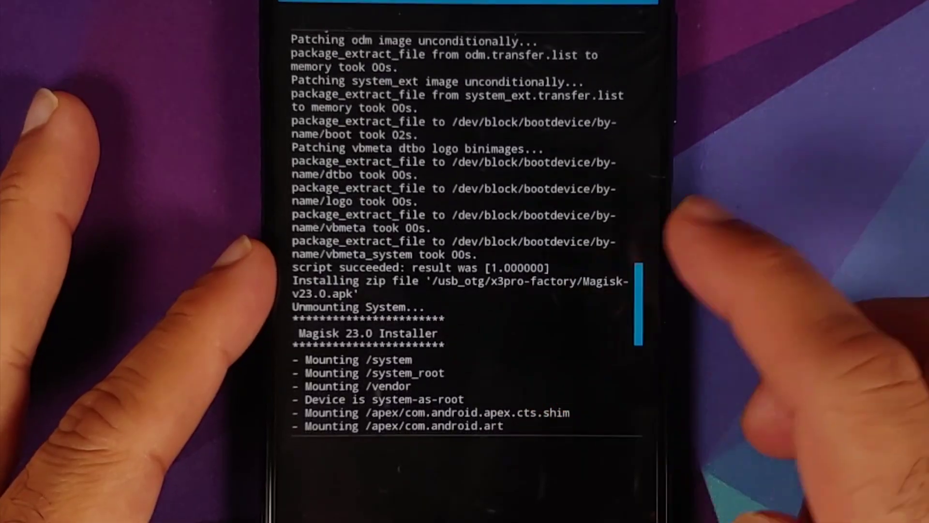
pyautogui.scroll(3, 571, 155)
pyautogui.scroll(1, 559, 250)
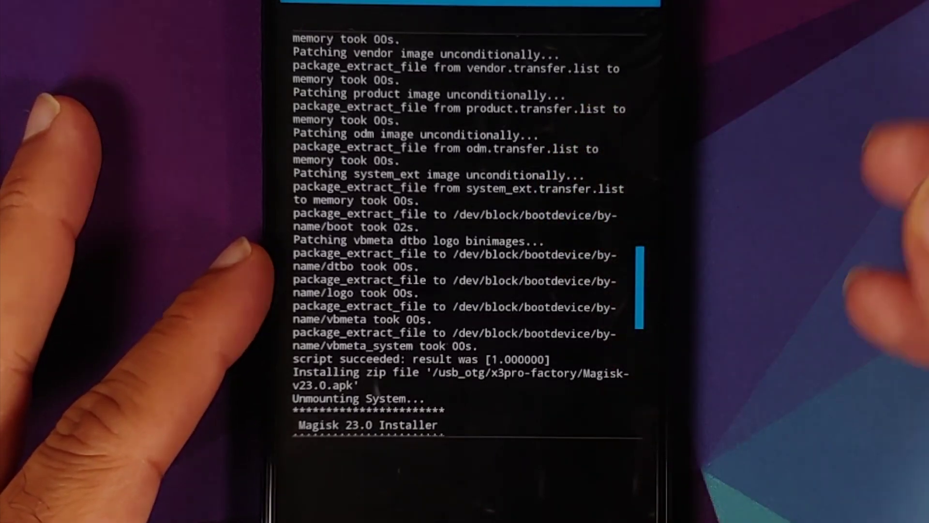
pyautogui.scroll(-3, 552, 190)
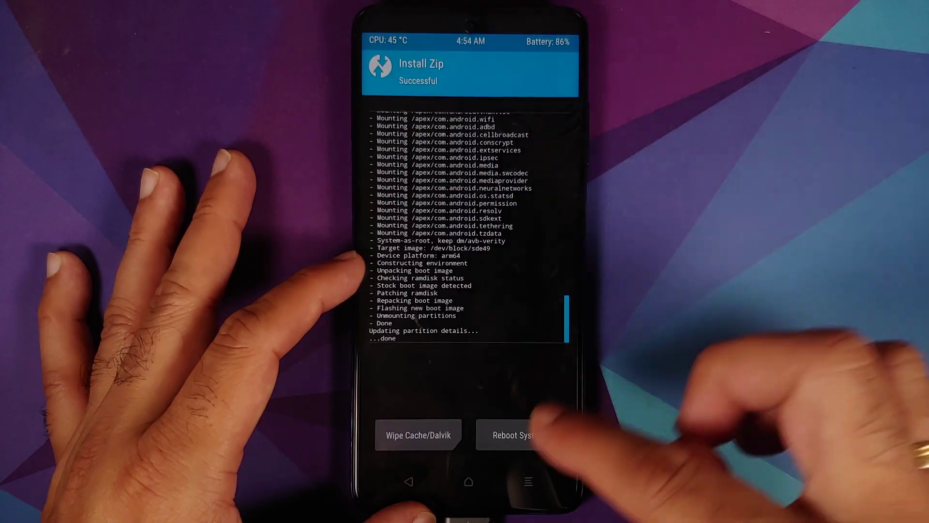
# Step: Return to the TWRP main menu after Install Zip Successful appears
pyautogui.click(468, 481)
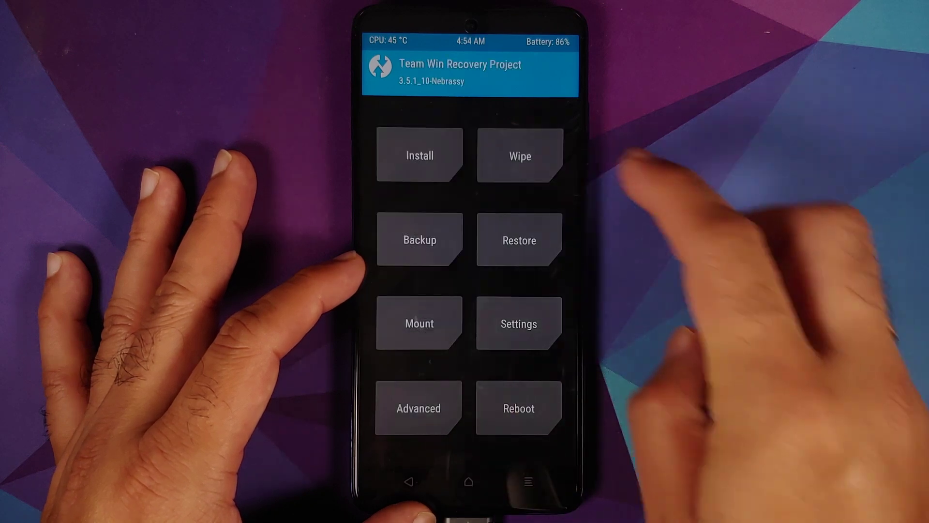
# Step: Format Data with 'yes' confirmation, then return to the TWRP main menu
pyautogui.click(520, 156)
pyautogui.click(509, 385)
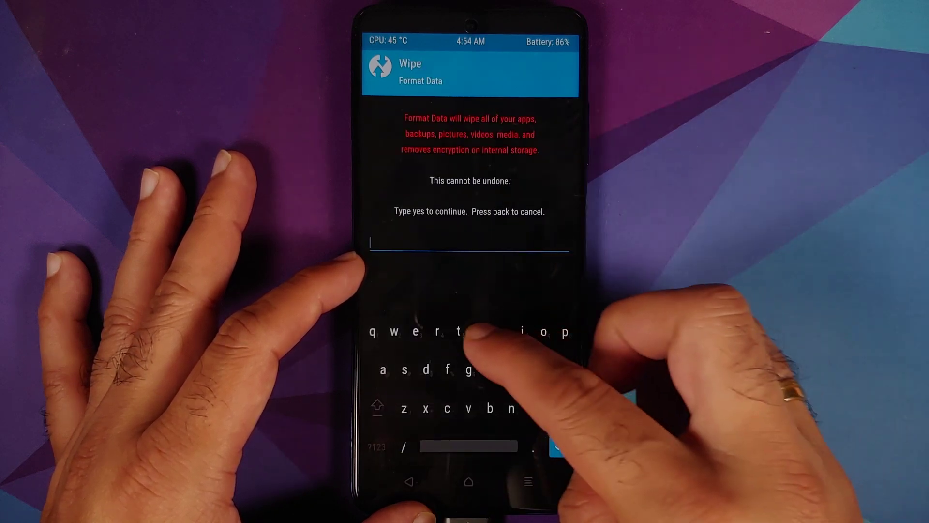
pyautogui.write('yes')
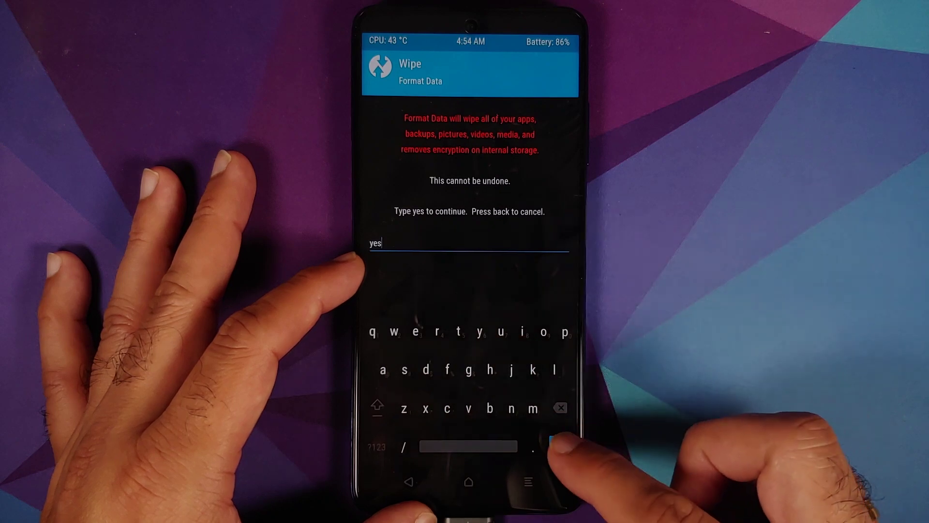
pyautogui.click(559, 443)
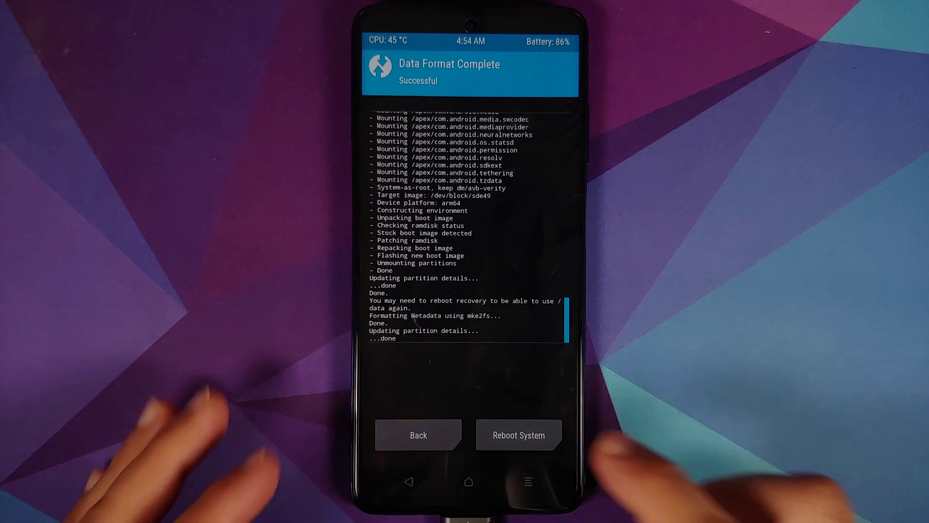
pyautogui.click(470, 481)
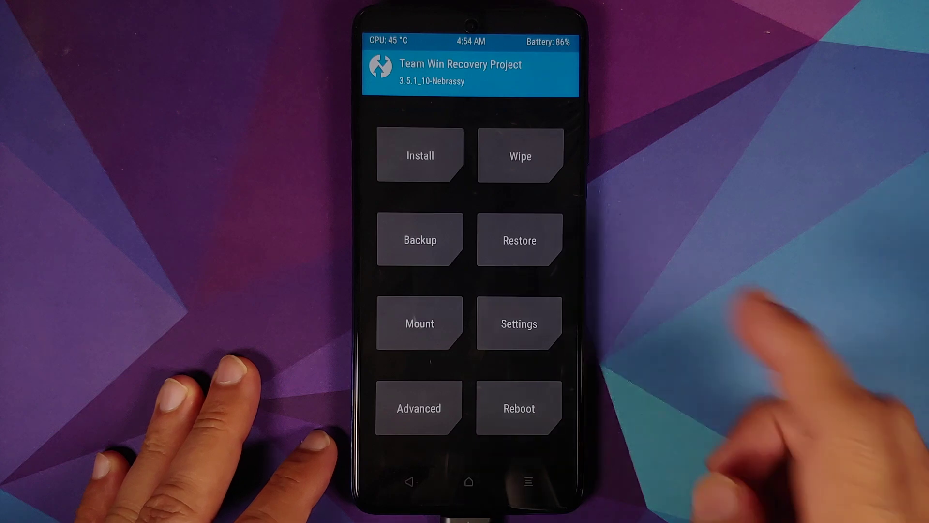
pyautogui.click(519, 408)
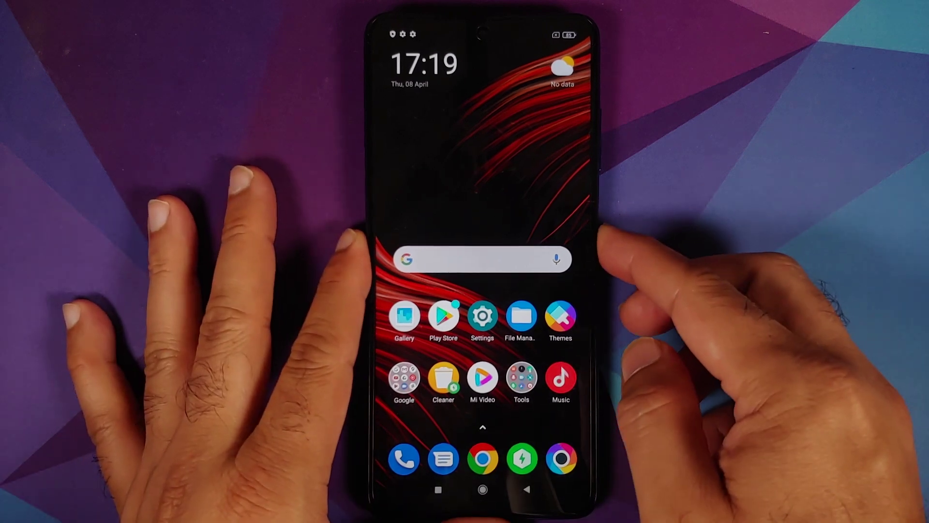
# Step: Hold the power button to bring up MIUI's power menu
pyautogui.press('XF86PowerOff')
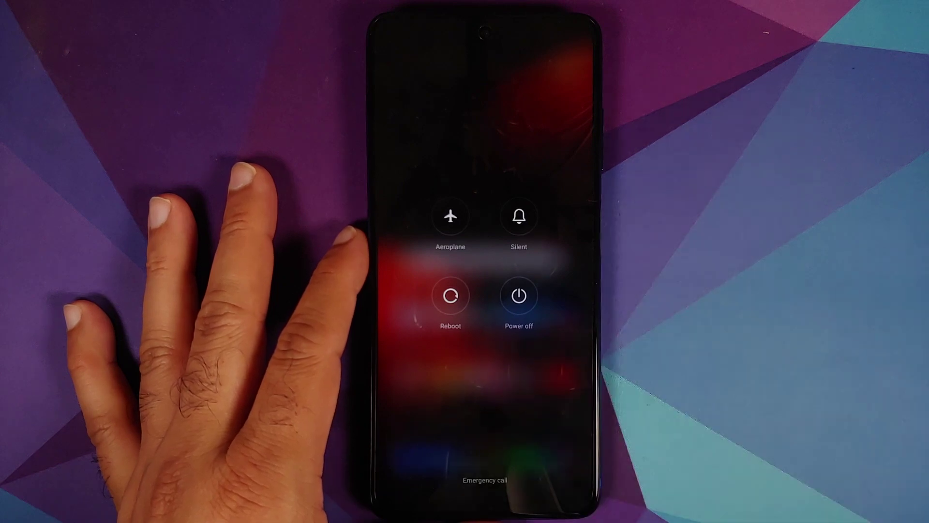